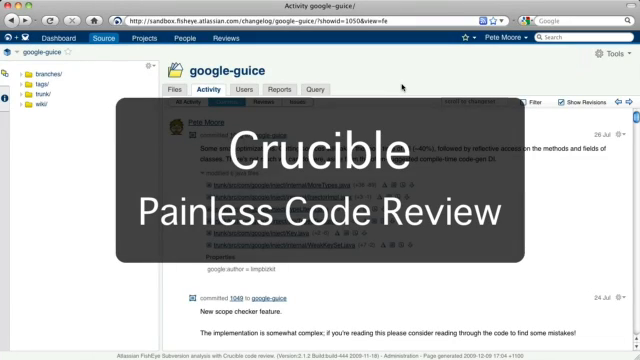
# Create a new review from google-guice commit 1050 via its gear menu
pyautogui.click(620, 135)
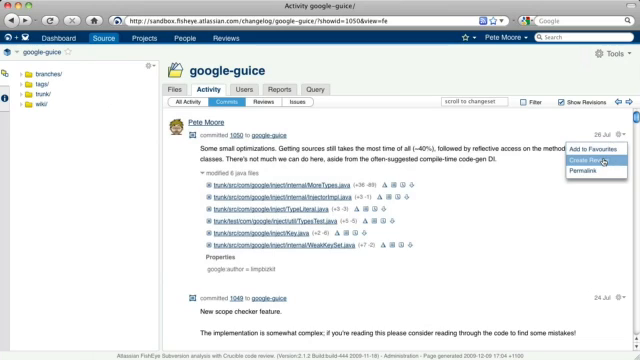
pyautogui.click(604, 160)
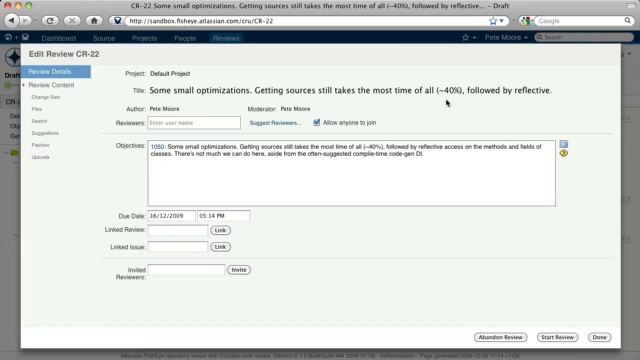
# Replace the review title with 'This is a demo review'
pyautogui.click(428, 90)
pyautogui.press('super+a')
pyautogui.write('This ')
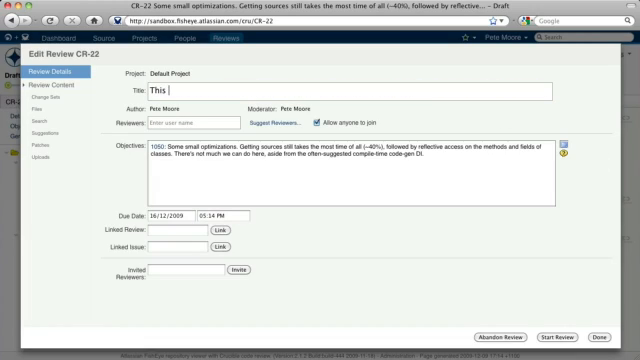
pyautogui.write('is a demo review')
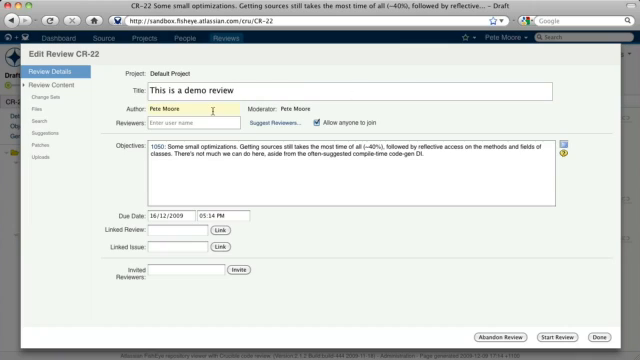
pyautogui.click(212, 110)
pyautogui.click(190, 123)
pyautogui.write('doug')
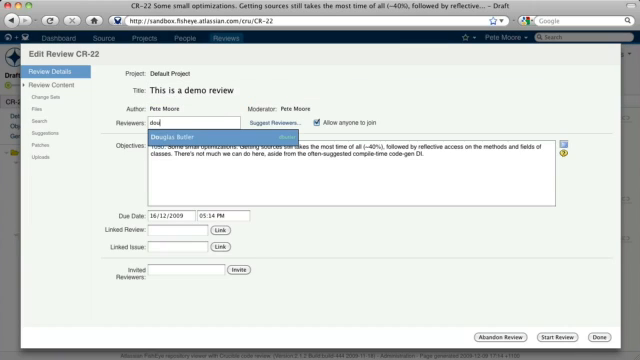
pyautogui.press('Return')
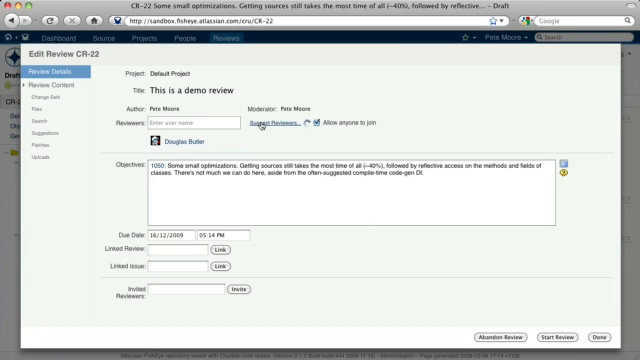
pyautogui.click(259, 124)
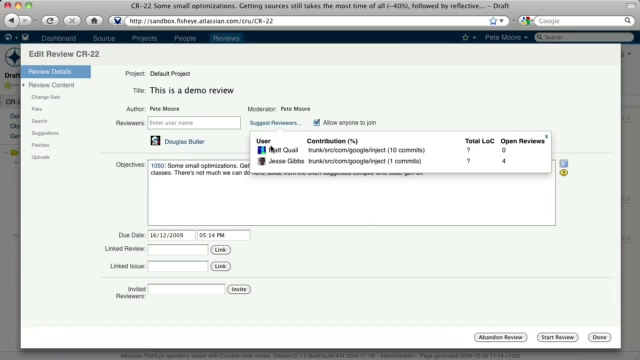
pyautogui.click(272, 150)
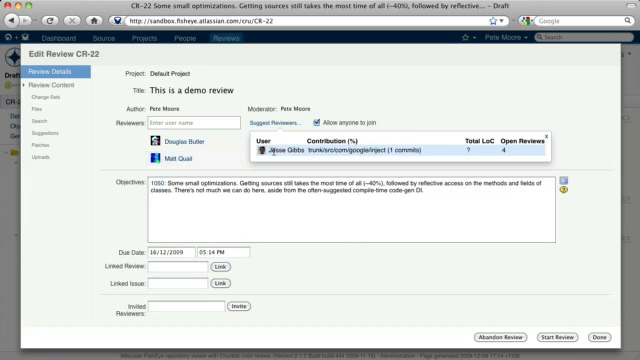
pyautogui.click(272, 150)
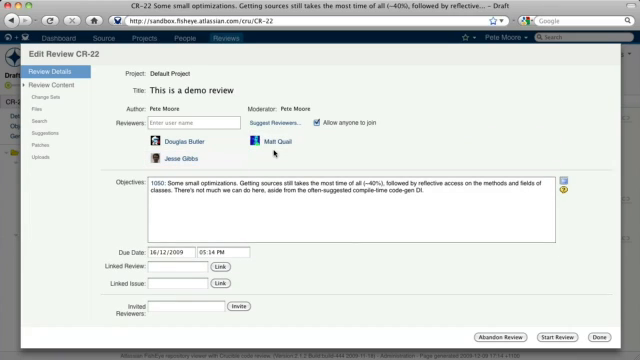
# Paste wiki-markup notes into the review objectives
pyautogui.click(205, 207)
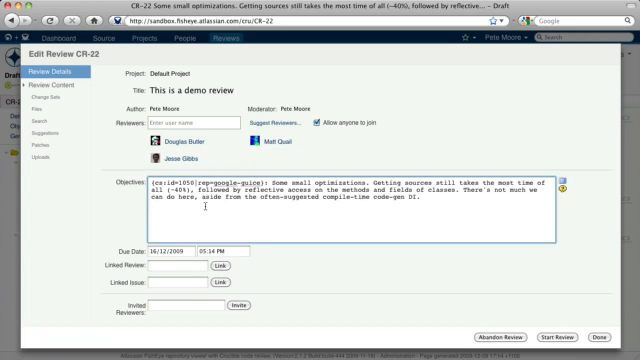
pyautogui.write('*wiki* _markup_ can -help-  * you express [yourself|http://twitter.com/niick] ** It also supports any regex based linkers you may have setup i.e. DMO-14')
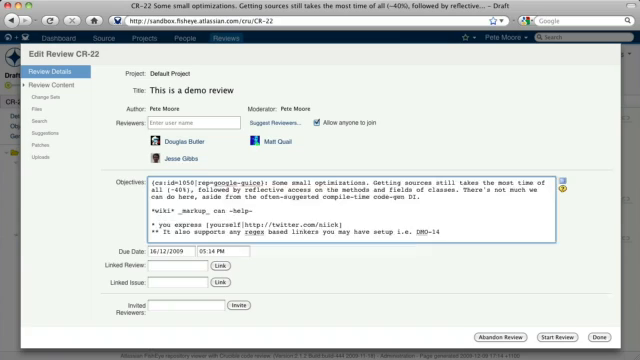
# Set the due date to 10 December 2009 and link issue DMO-14
pyautogui.click(182, 251)
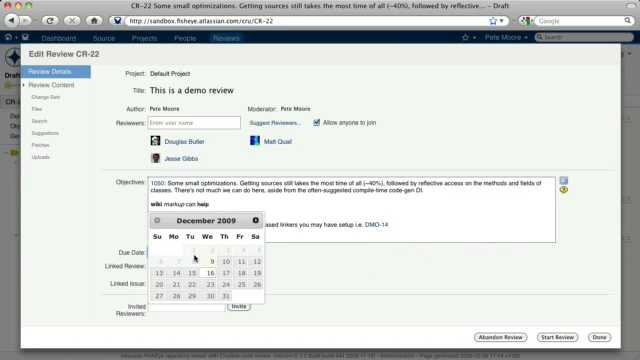
pyautogui.click(224, 262)
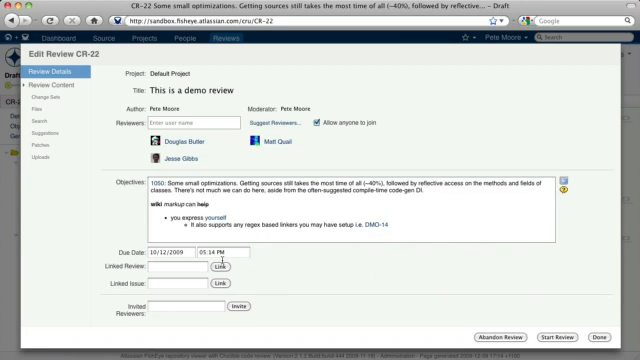
pyautogui.click(191, 283)
pyautogui.write('DMO-14')
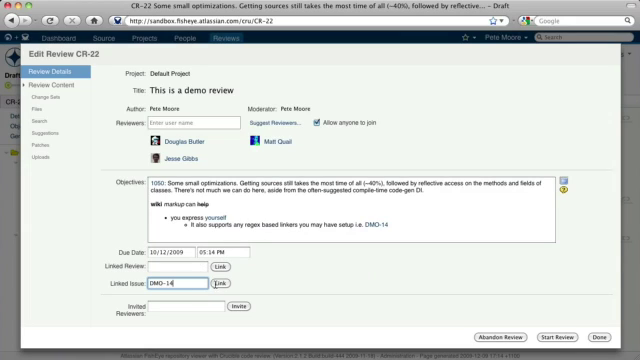
pyautogui.click(220, 283)
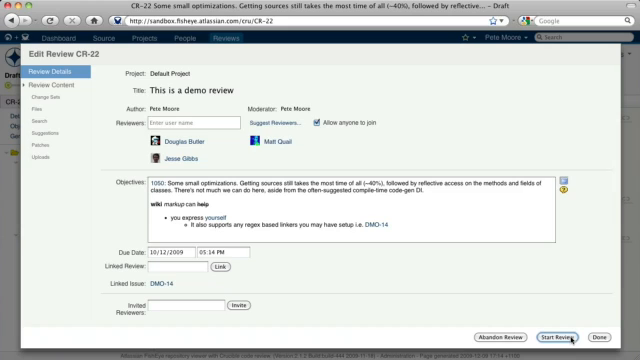
# Start the review and look over its objectives and general comments
pyautogui.click(558, 337)
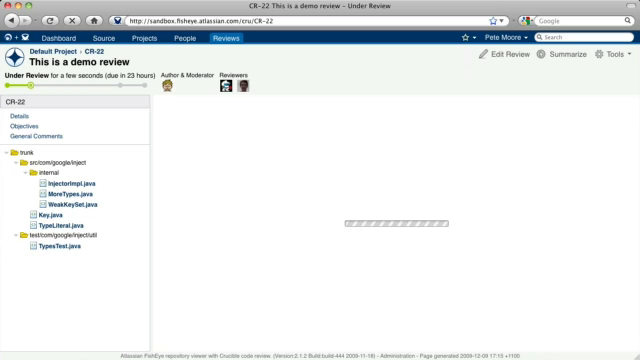
pyautogui.click(20, 127)
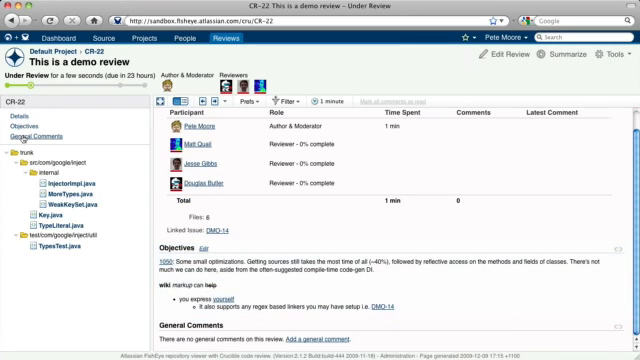
pyautogui.click(30, 136)
# View the diffs for MoreTypes, WeakKeySet, Key and InjectorImpl.java in turn
pyautogui.click(52, 194)
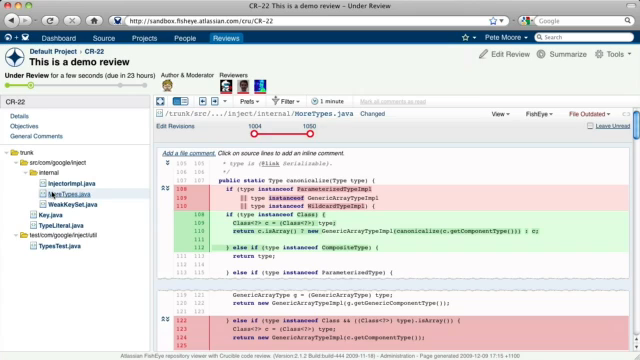
pyautogui.scroll(-4, 222, 225)
pyautogui.scroll(-3, 222, 225)
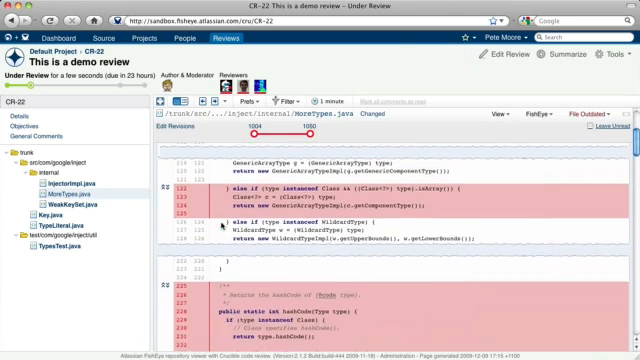
pyautogui.scroll(-3, 222, 225)
pyautogui.scroll(-2, 222, 225)
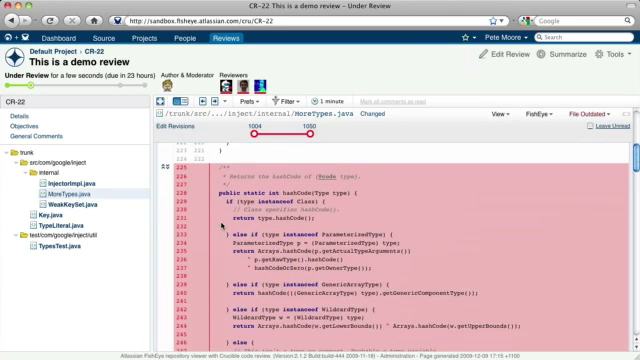
pyautogui.click(70, 203)
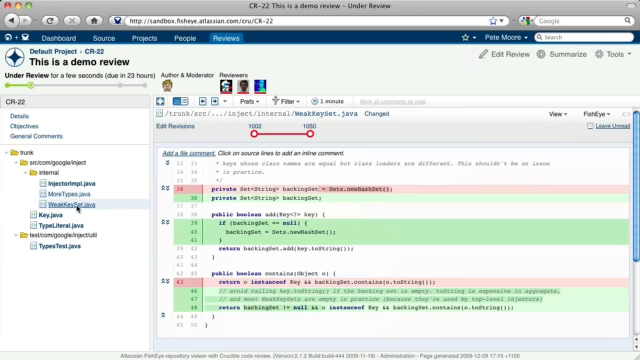
pyautogui.click(48, 215)
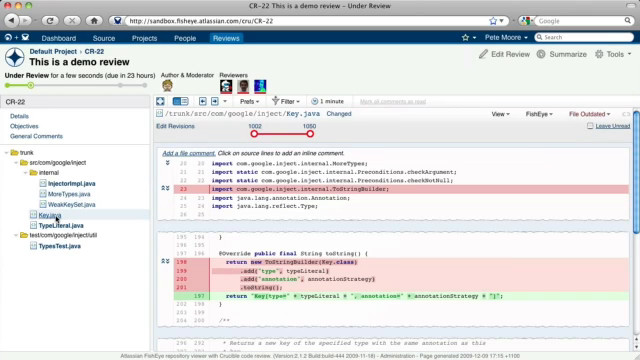
pyautogui.click(63, 185)
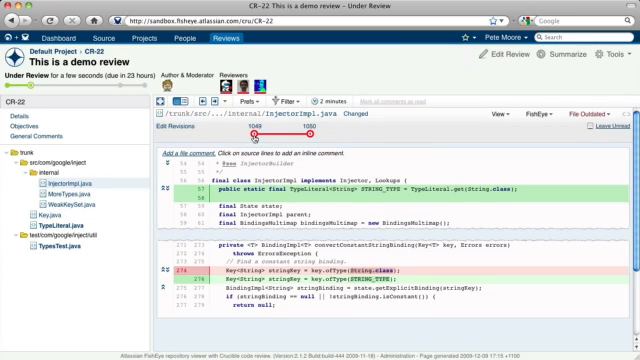
# Move the revision slider so InjectorImpl.java shows revision 1050 alone
pyautogui.moveTo(254, 134); pyautogui.dragTo(310, 134)
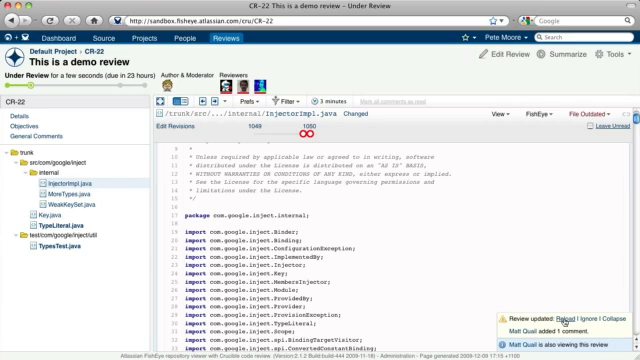
pyautogui.click(563, 319)
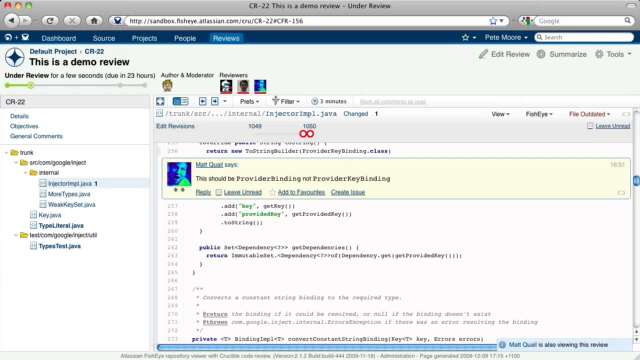
pyautogui.click(203, 191)
pyautogui.write('Right you are')
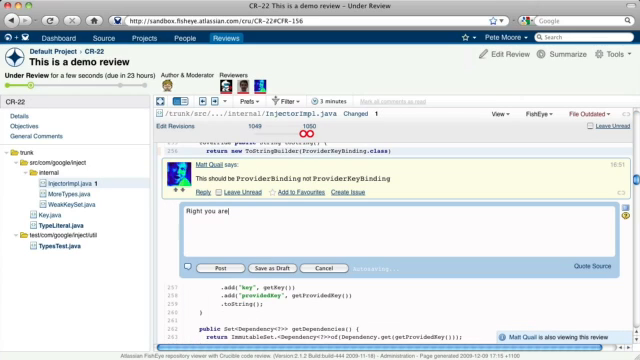
pyautogui.write('!')
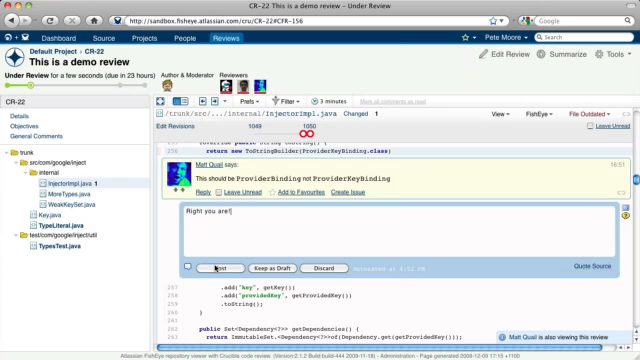
pyautogui.click(219, 268)
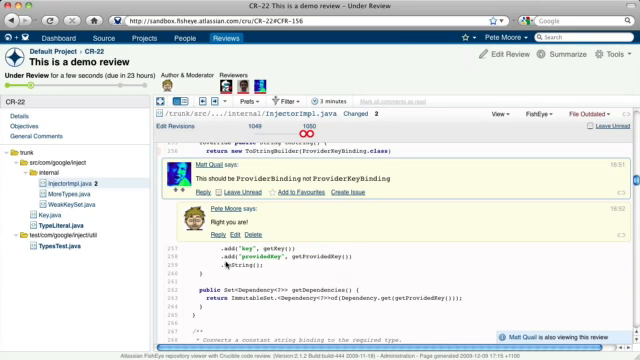
# Raise JIRA issue DMO-24 from the comment with an assignee chosen
pyautogui.click(352, 192)
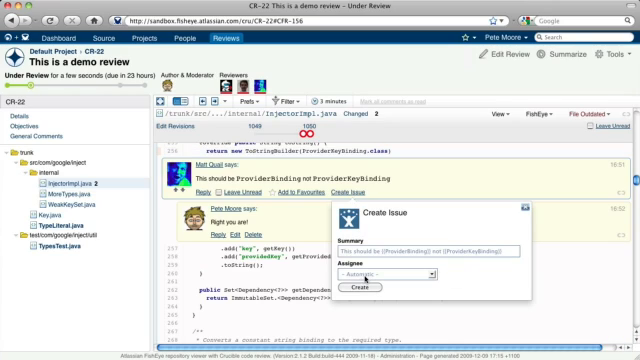
pyautogui.click(385, 274)
pyautogui.click(359, 288)
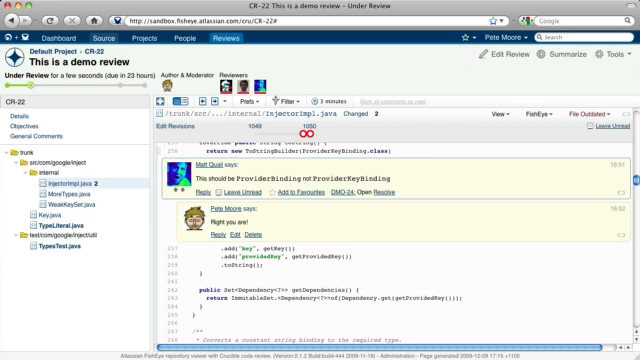
# From trunk activity, add commit 1131 to the existing review CR-22
pyautogui.click(104, 38)
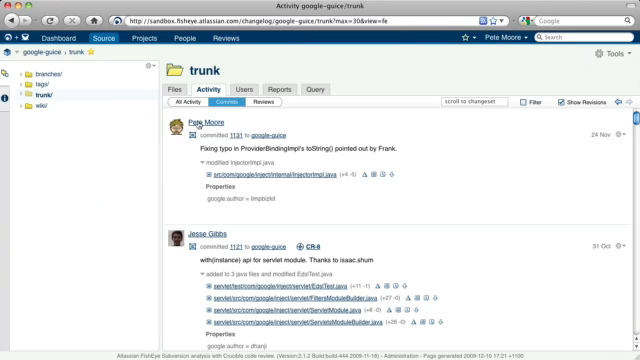
pyautogui.click(622, 135)
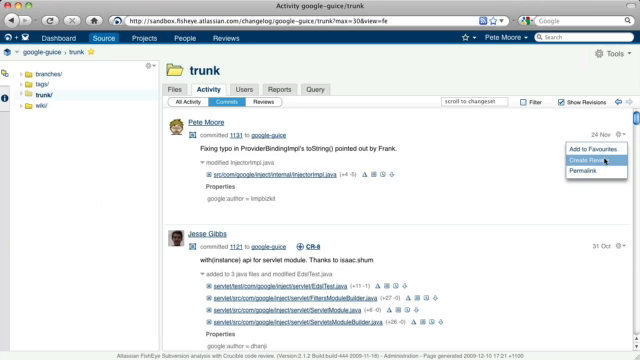
pyautogui.click(605, 160)
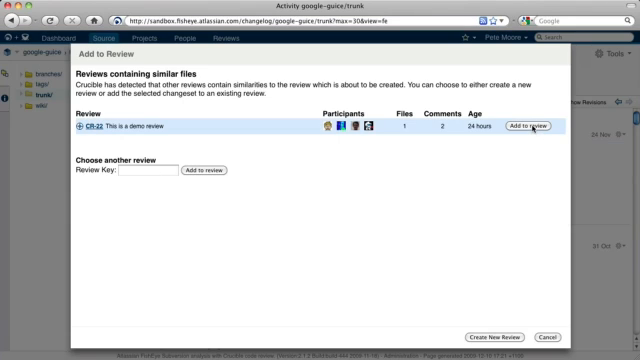
pyautogui.click(529, 126)
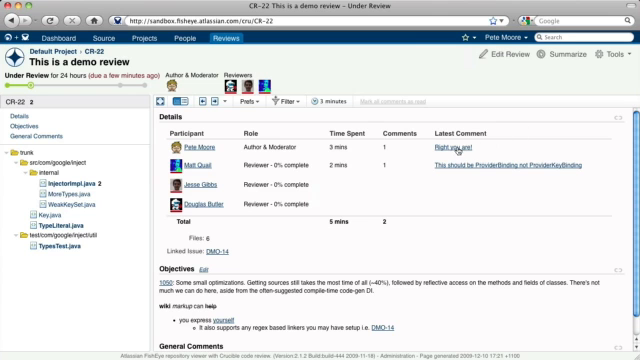
# Reply 'done' in the InjectorImpl.java thread and resolve linked issue DMO-24
pyautogui.click(457, 147)
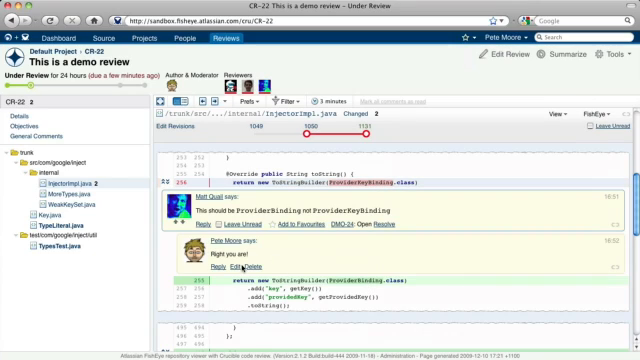
pyautogui.click(218, 266)
pyautogui.write('done')
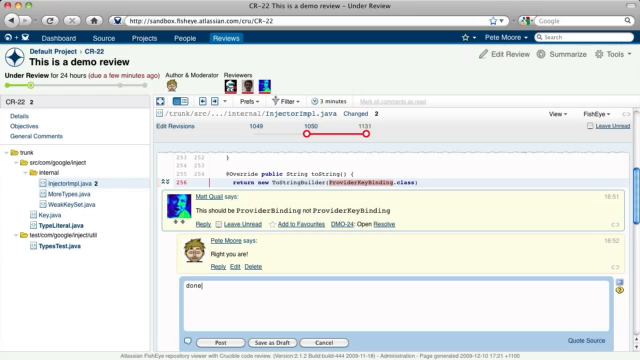
pyautogui.click(220, 342)
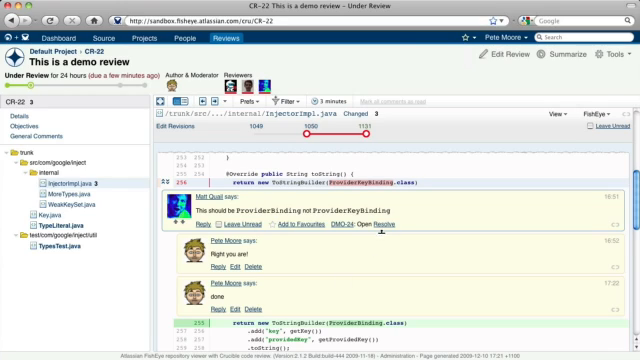
pyautogui.click(385, 224)
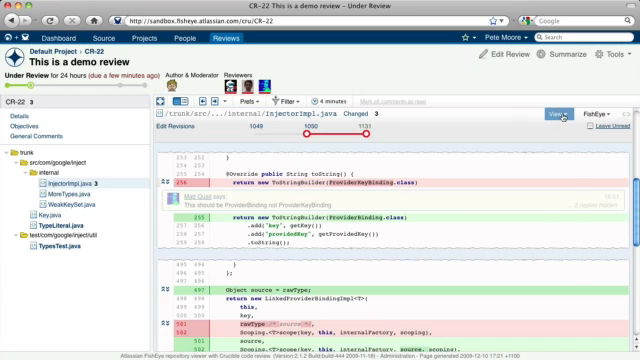
# Show 20 lines of diff context, then the whole file with changes inline
pyautogui.click(563, 115)
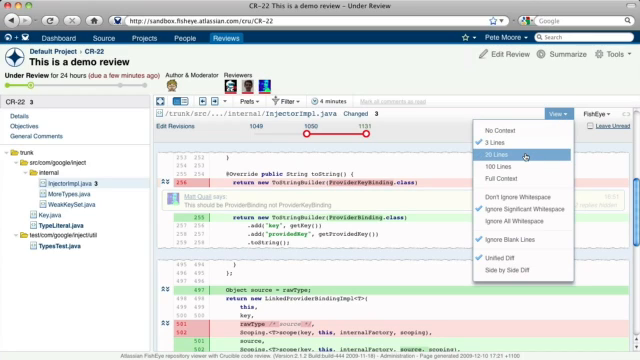
pyautogui.click(525, 156)
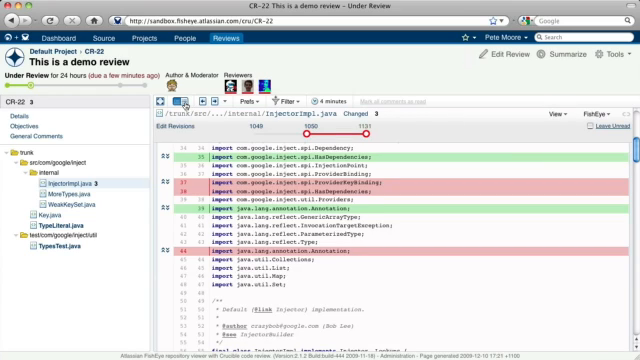
pyautogui.click(185, 104)
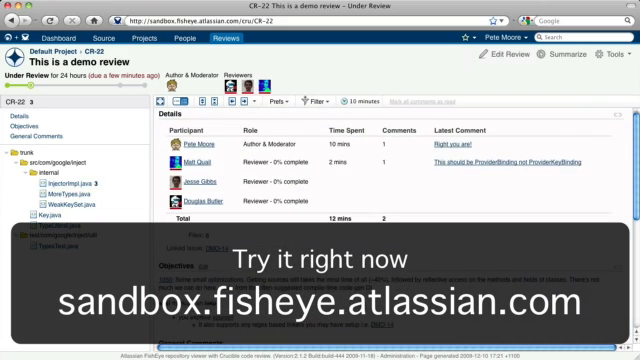
# Begin summarizing review CR-22 so the outcome summary form opens
pyautogui.click(563, 54)
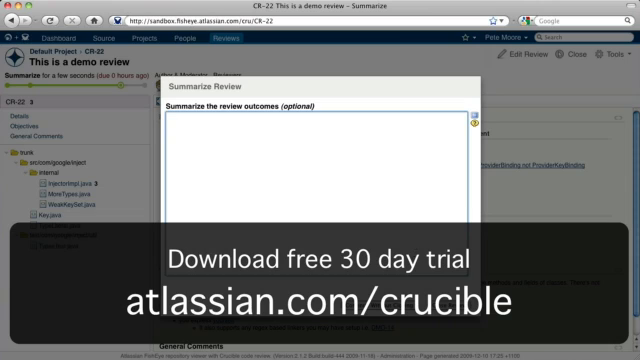